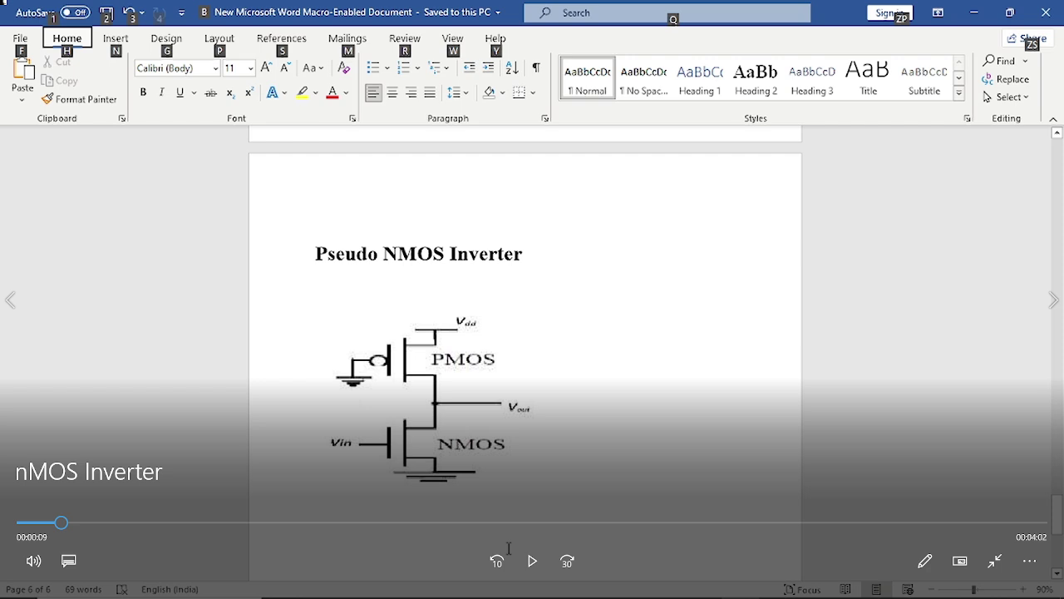
Step: Play the nMOS Inverter video from the Word circuit diagram, pausing at the finished Dsch schematic around 01:10 before resuming
key("space")
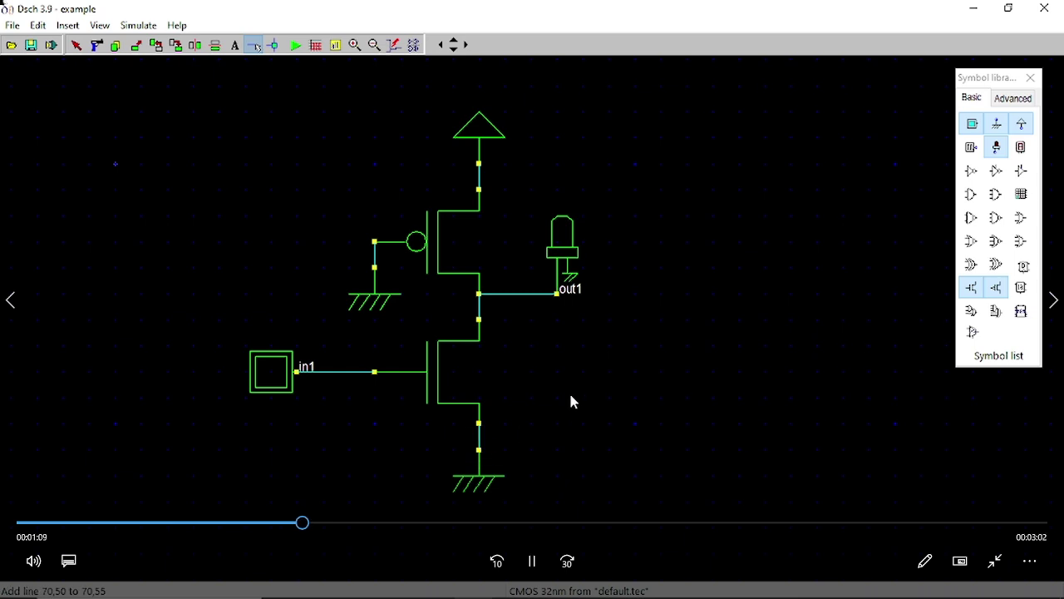
key("space")
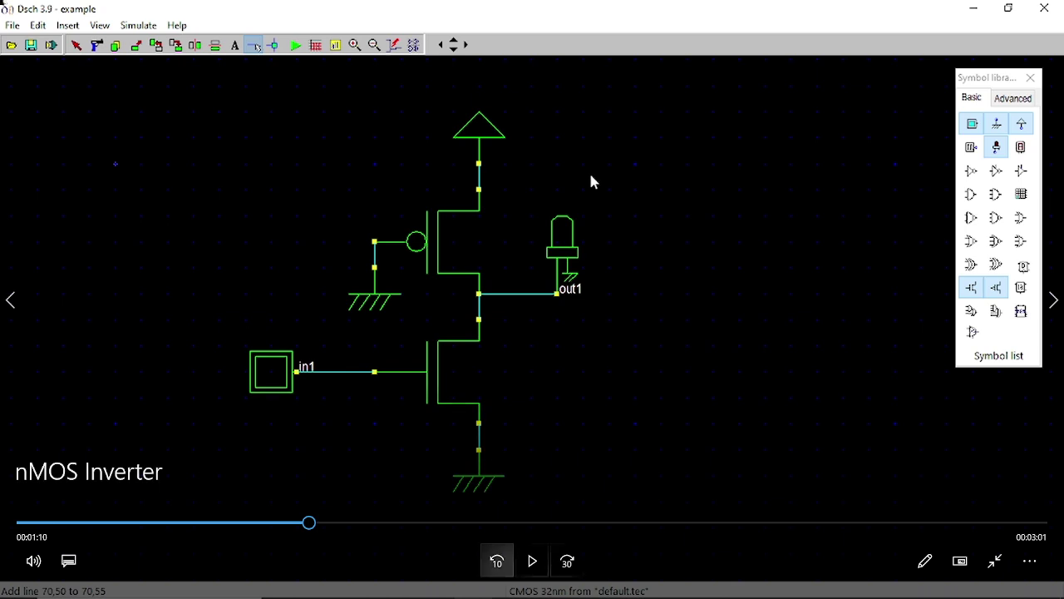
key("space")
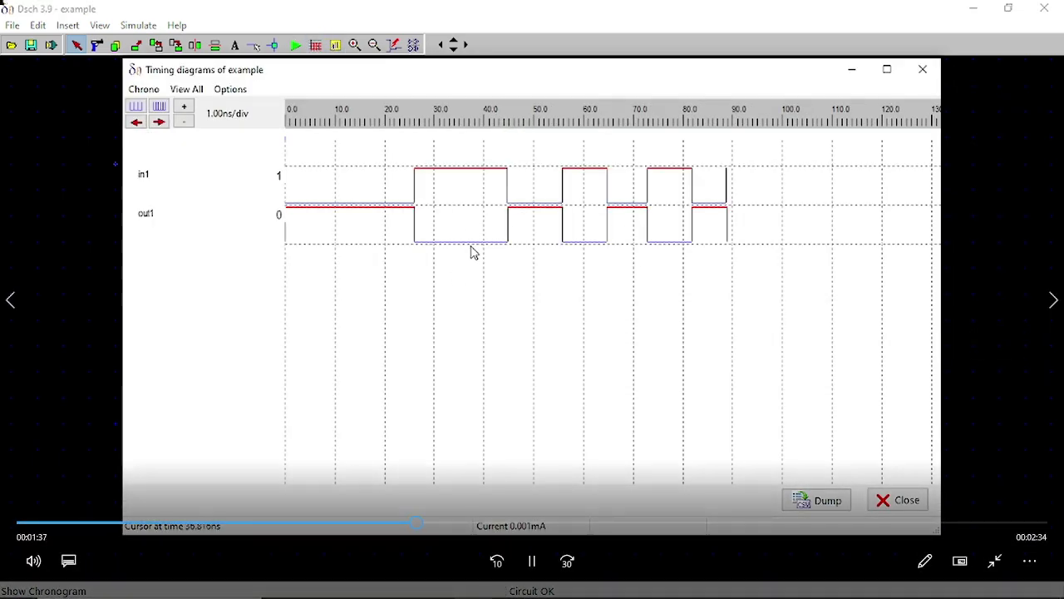
Step: Rewind the video from the timing diagrams to the inverter's switch simulation, pause it at 01:34 and resume playback
key("Left")
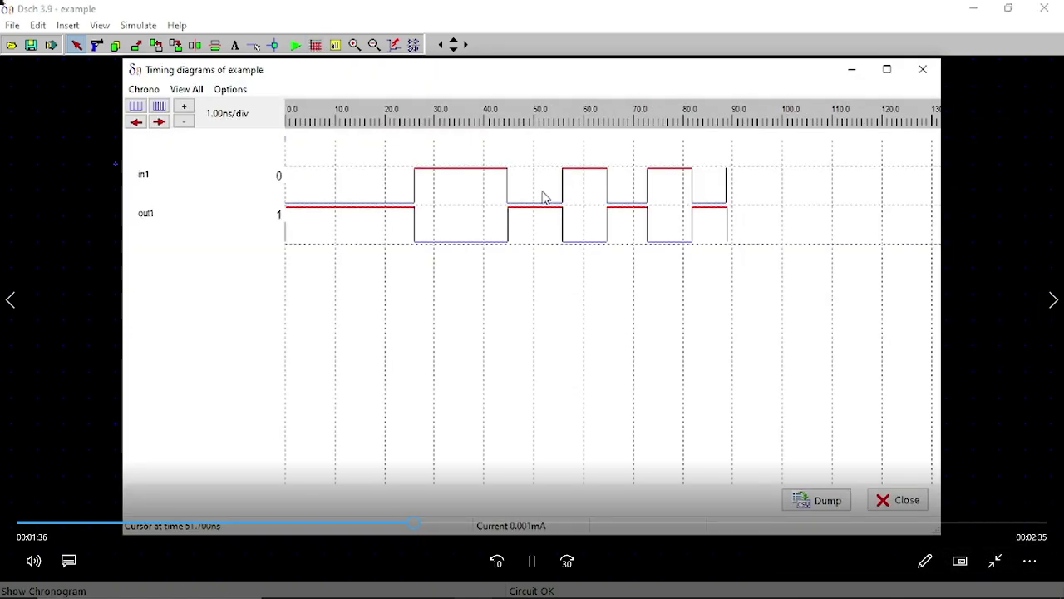
key("Left")
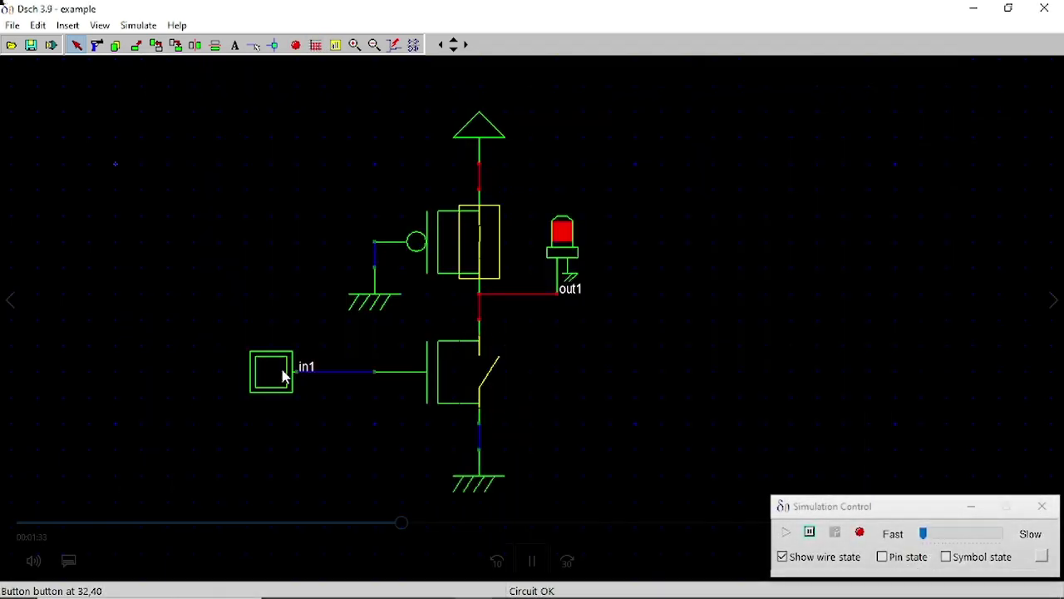
key("space")
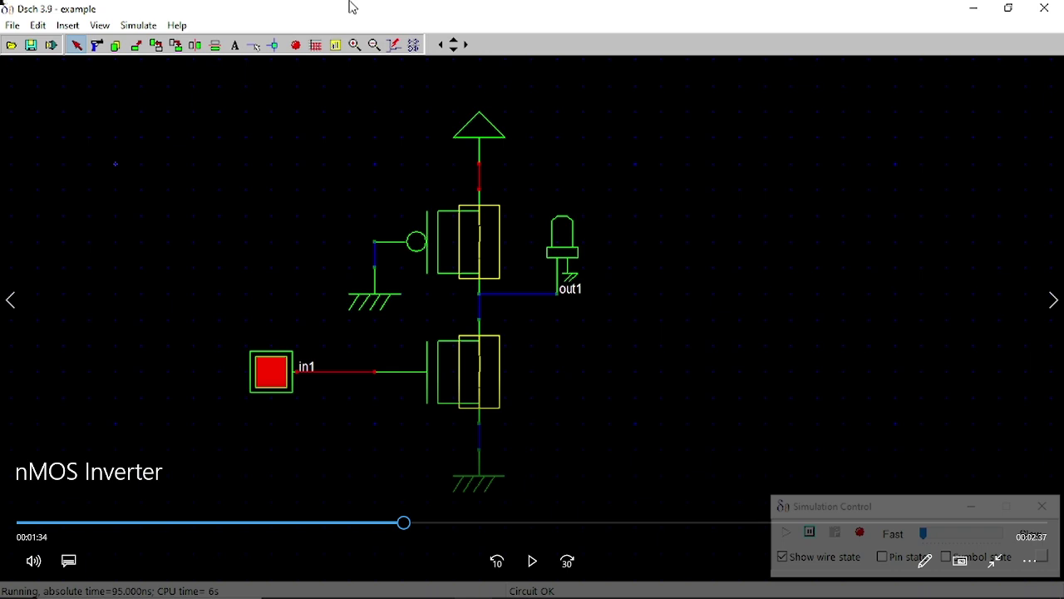
key("space")
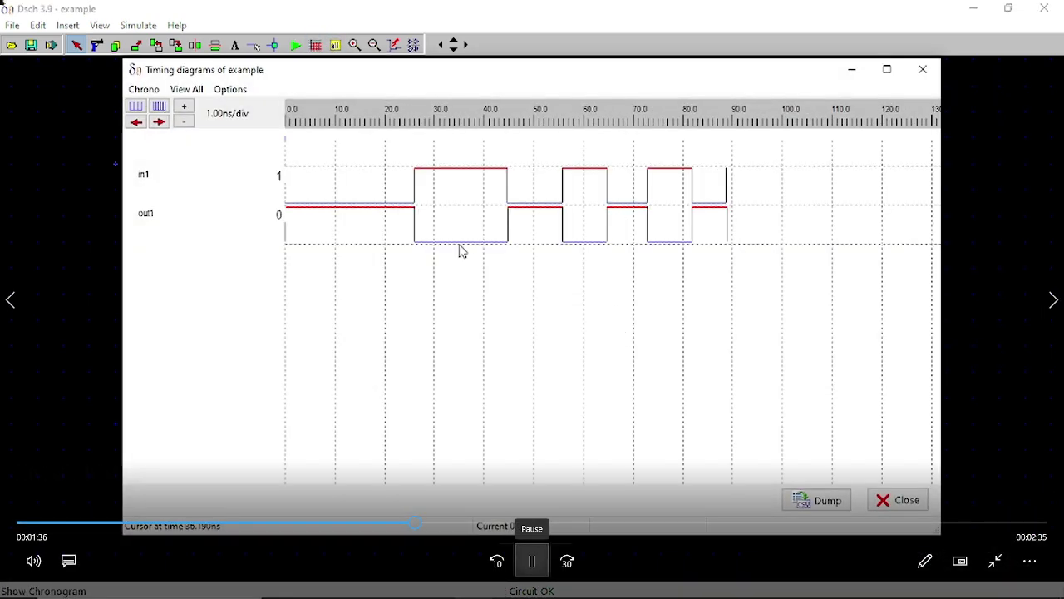
Step: Watch the video with pauses at the in1 and out1 timing diagrams and at the Dsch File commands, resuming after each
left_click(531, 561)
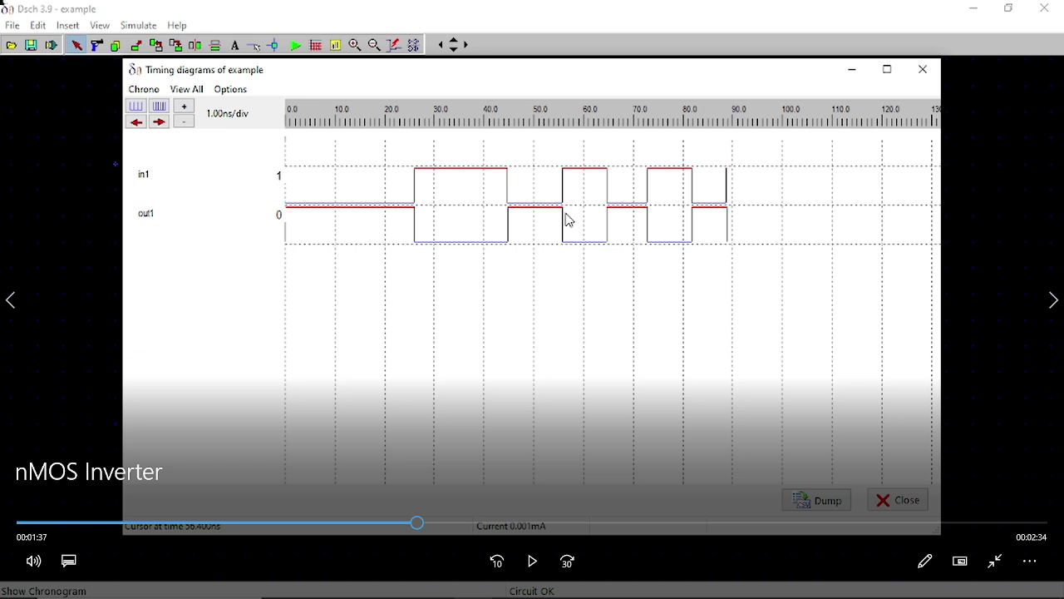
left_click(532, 561)
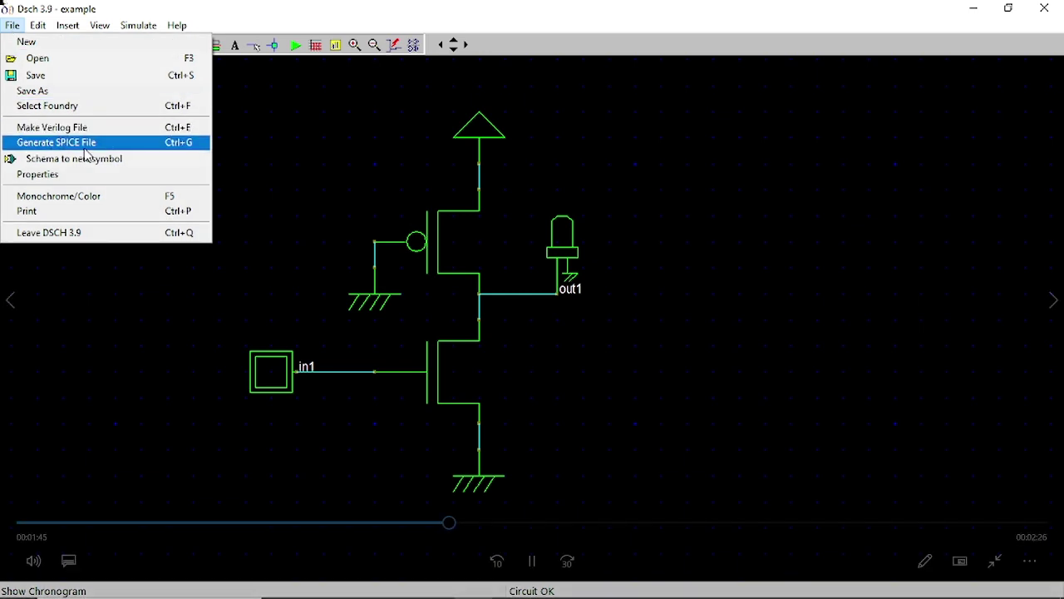
key("space")
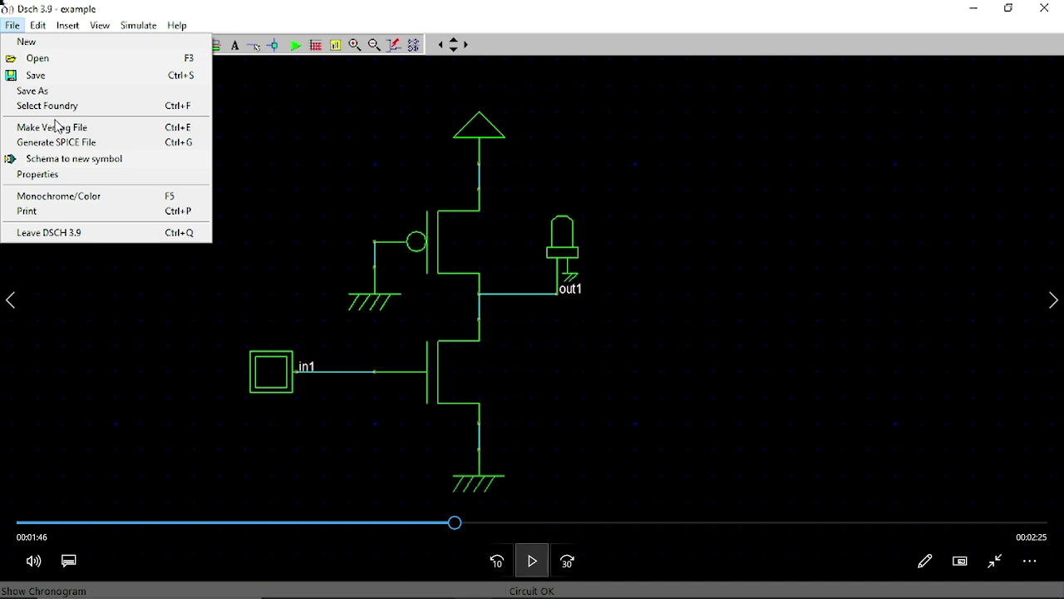
key("space")
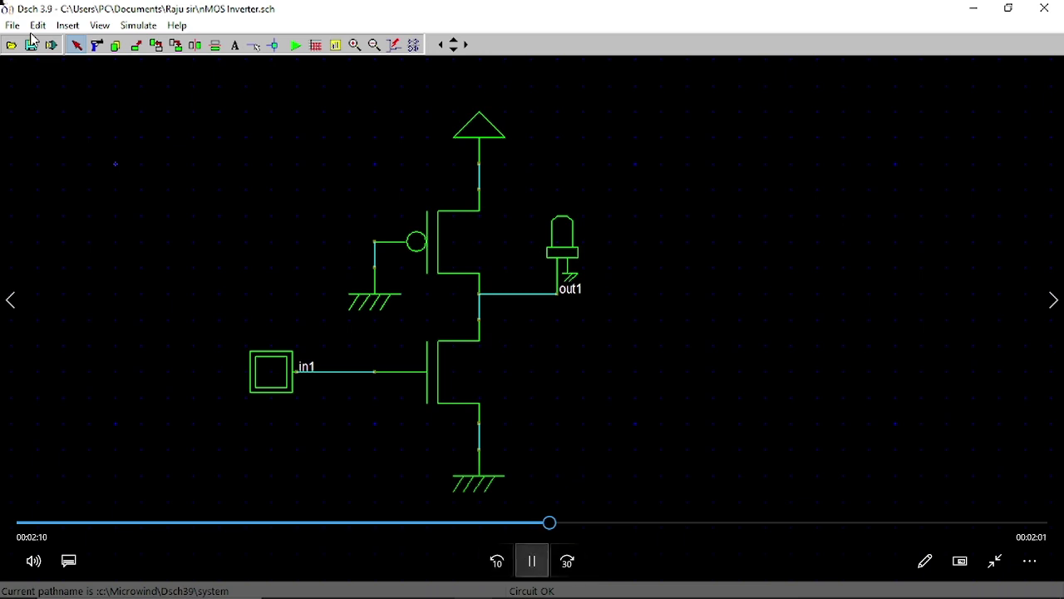
Step: Pause and resume the video at the saved nMOS Inverter schematic and again at the desktop at 02:23
left_click(532, 561)
left_click(532, 561)
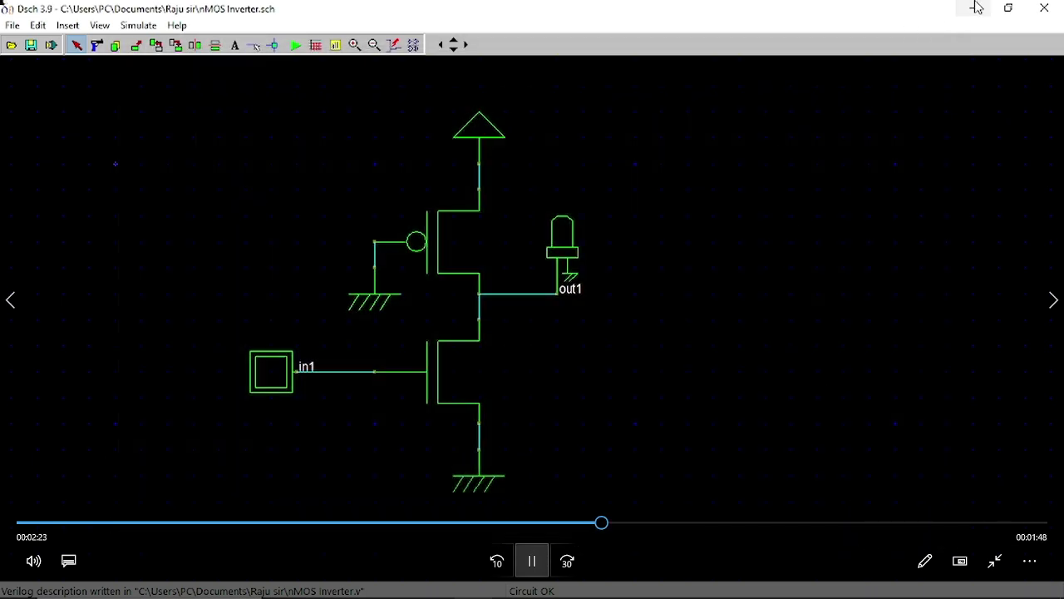
key("space")
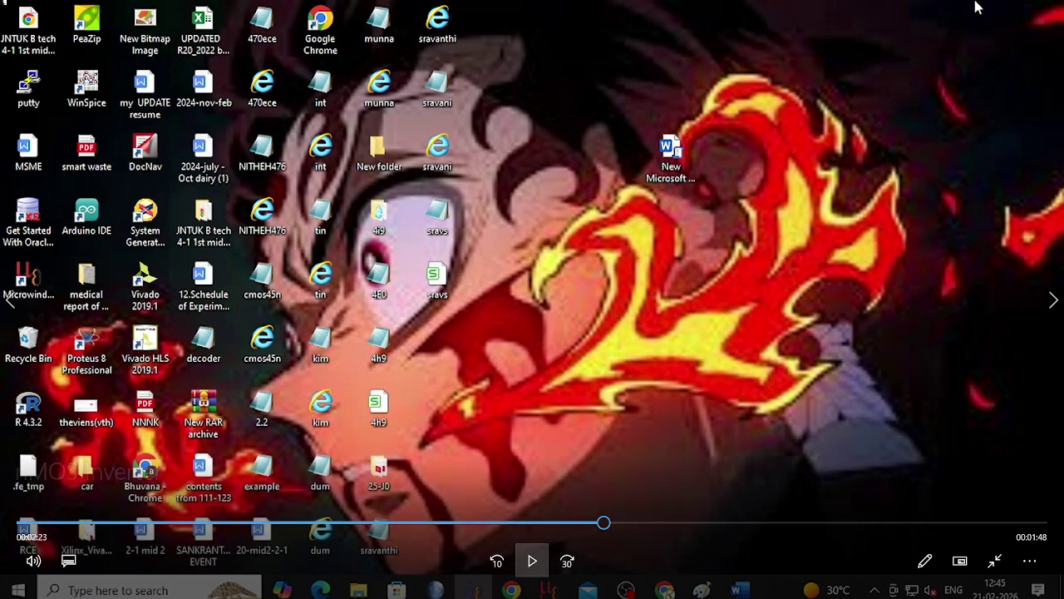
key("space")
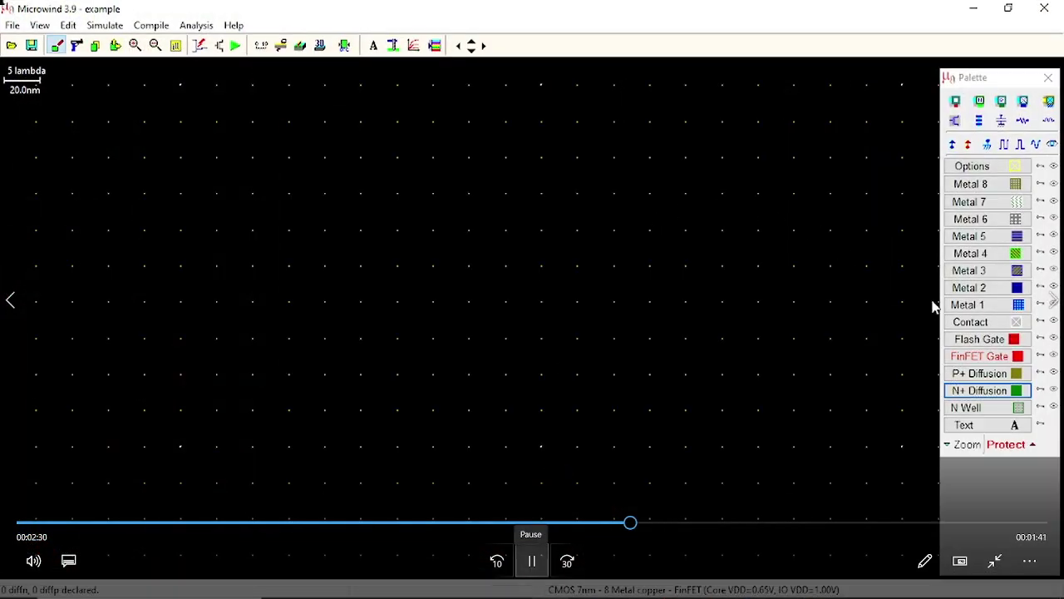
Step: Pause the video at the empty Microwind layout at 02:30 and at the Compile commands at 02:38, resuming after each
left_click(532, 560)
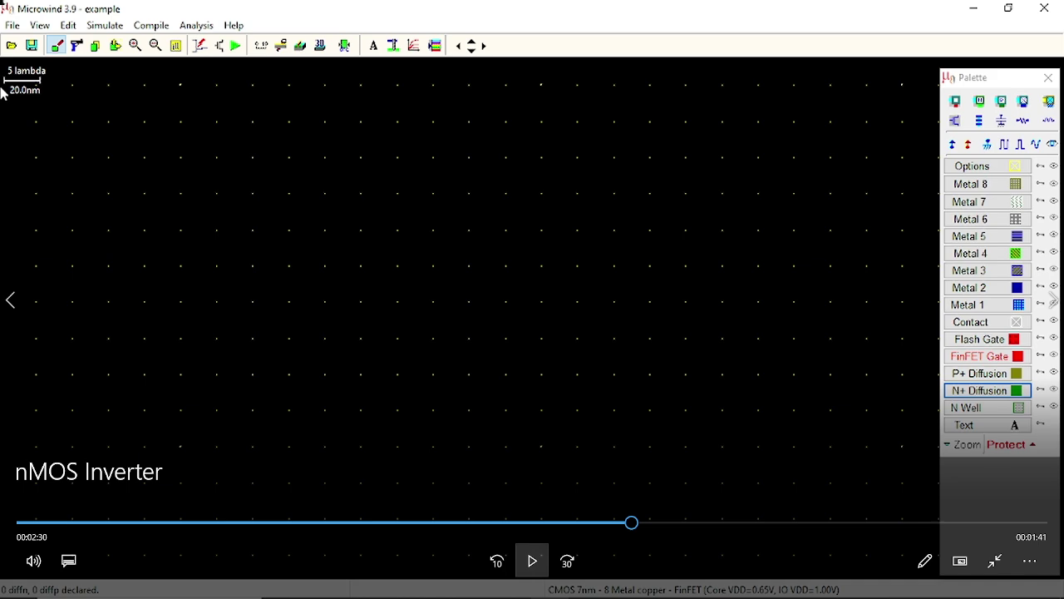
left_click(532, 560)
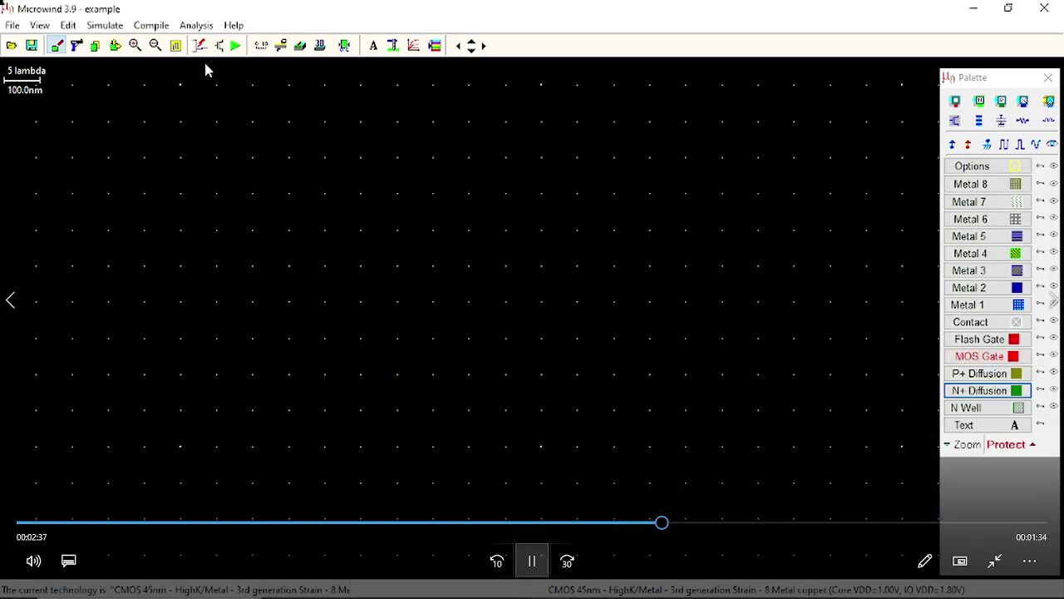
left_click(531, 562)
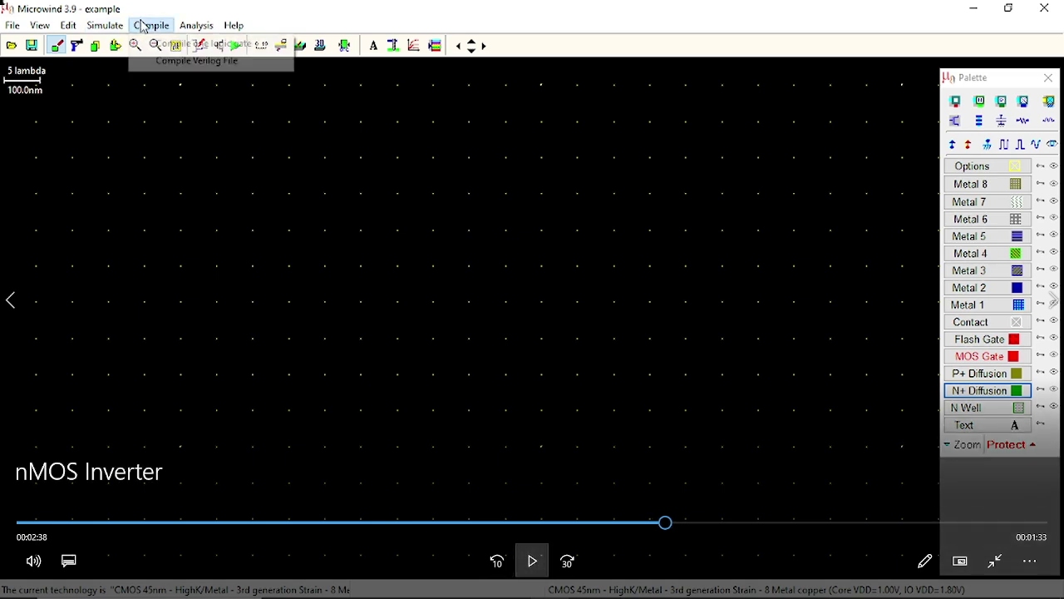
left_click(531, 562)
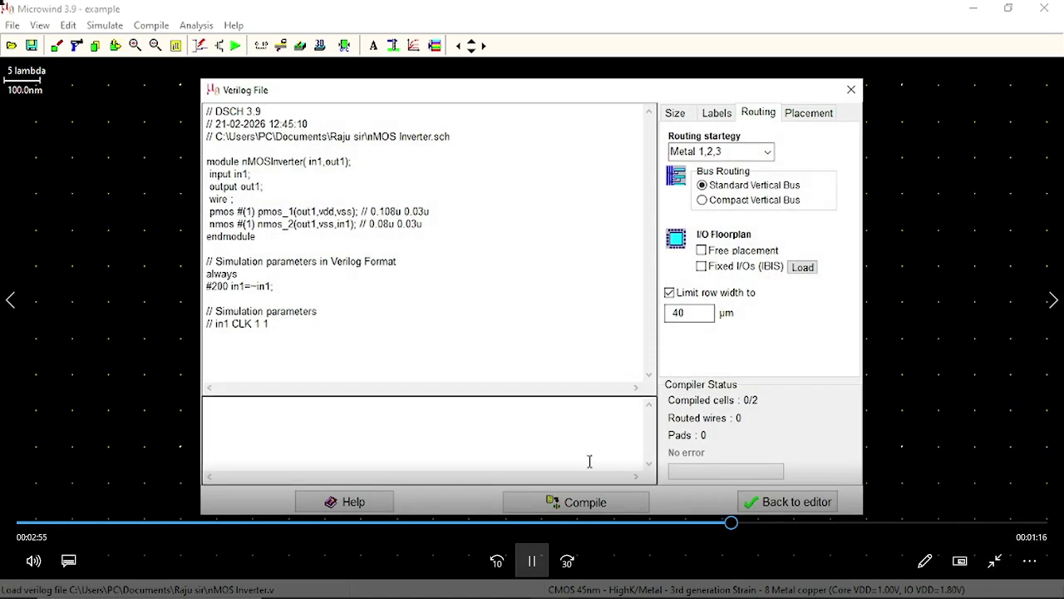
Step: Watch the Verilog compilation in the video, pausing and resuming before compiling, before returning to the editor, and at the generated layout
key("space")
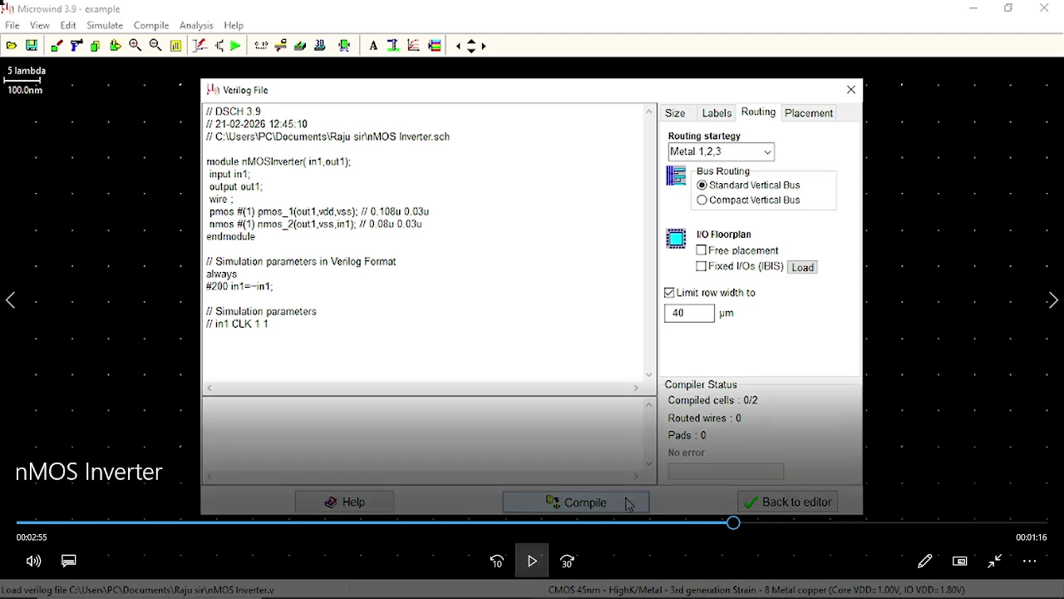
key("space")
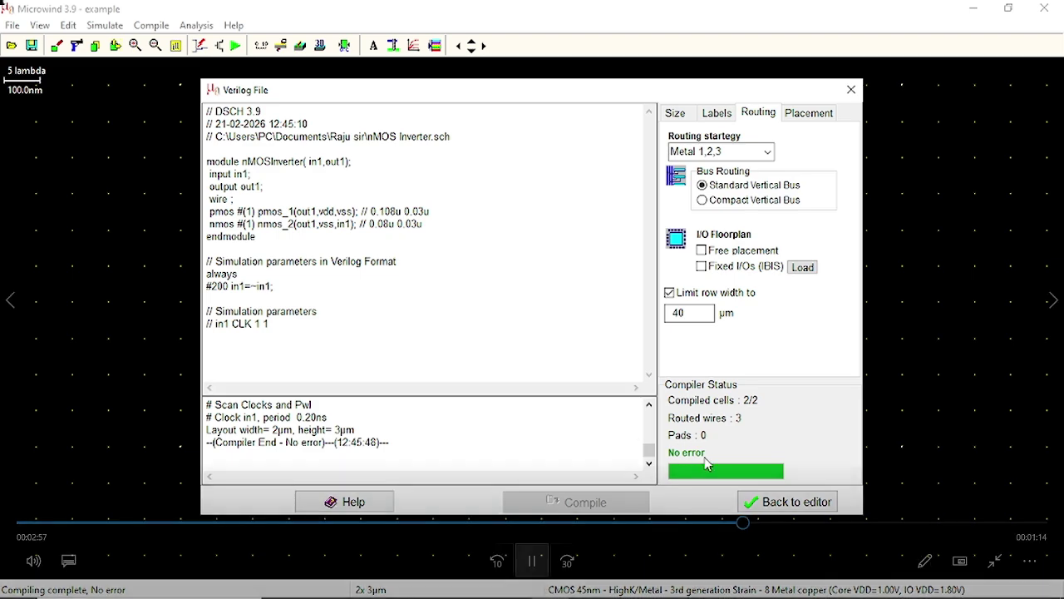
key("space")
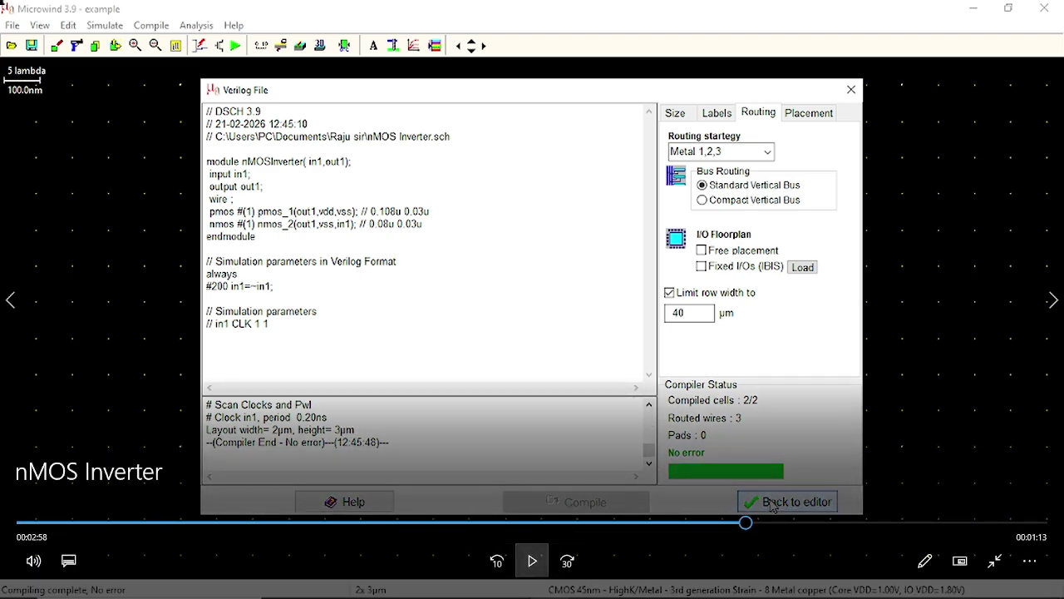
key("space")
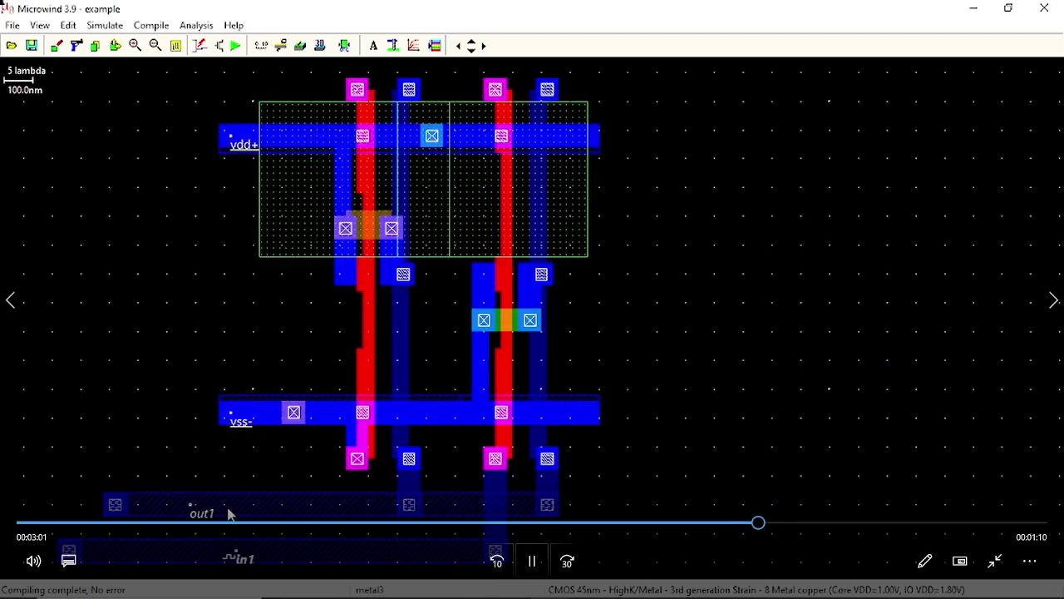
key("space")
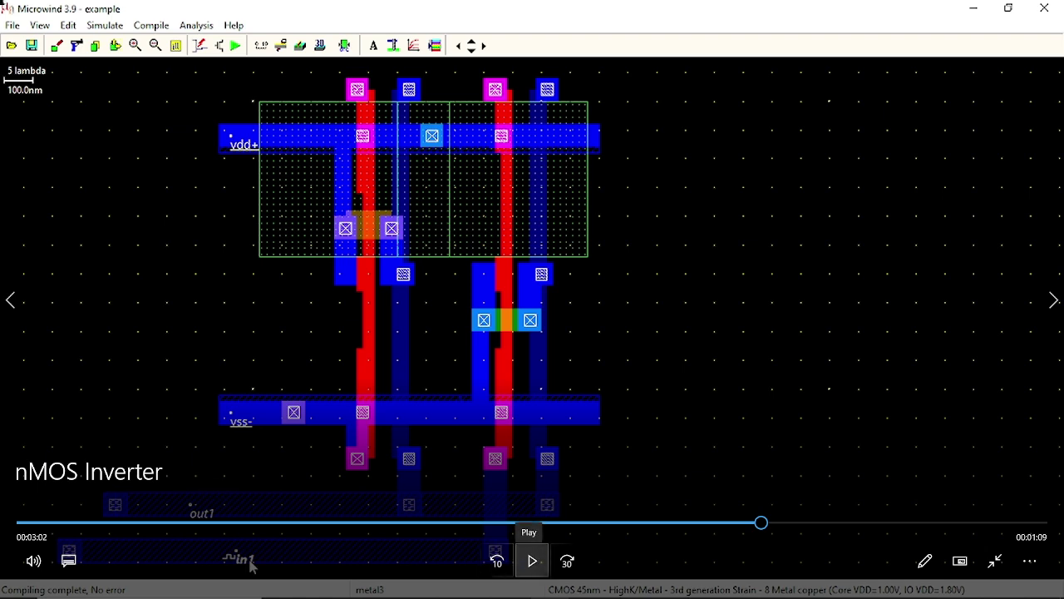
left_click(532, 561)
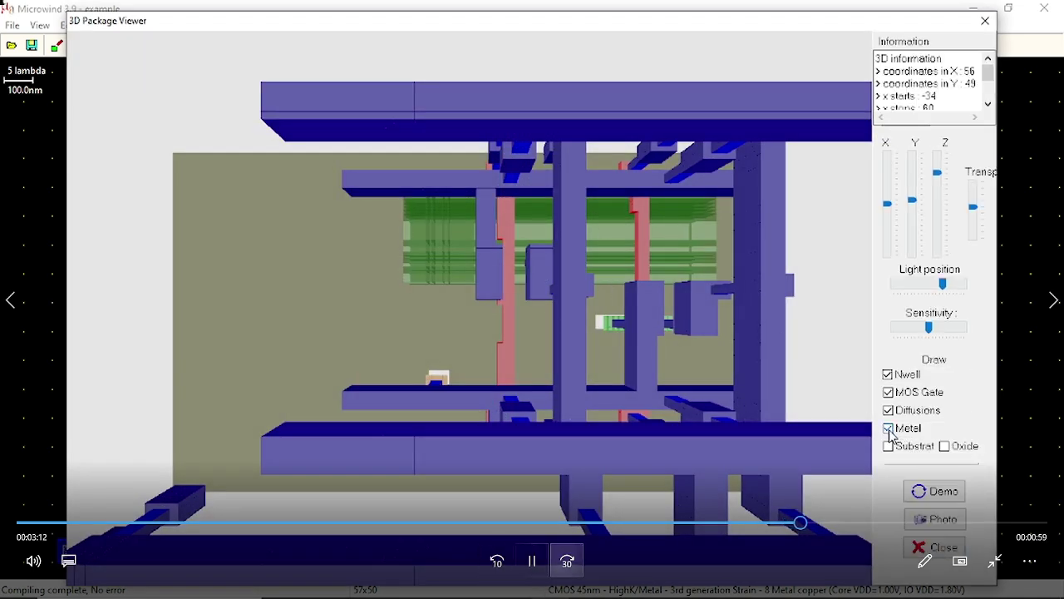
Step: Pause and resume the video at the 3D package view with metal hidden and again at the Microwind layout at 03:22
key("space")
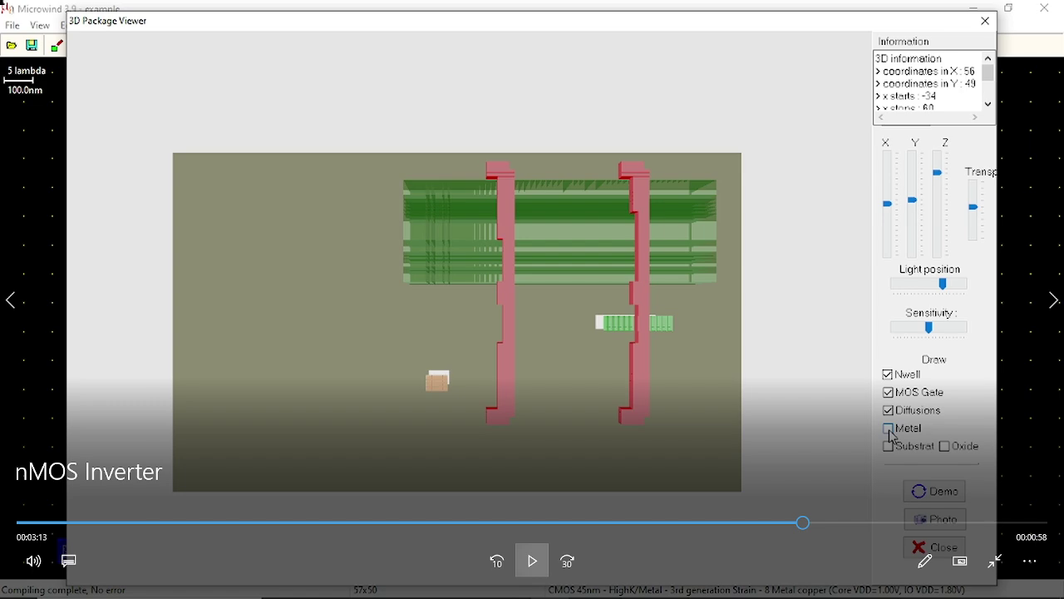
key("space")
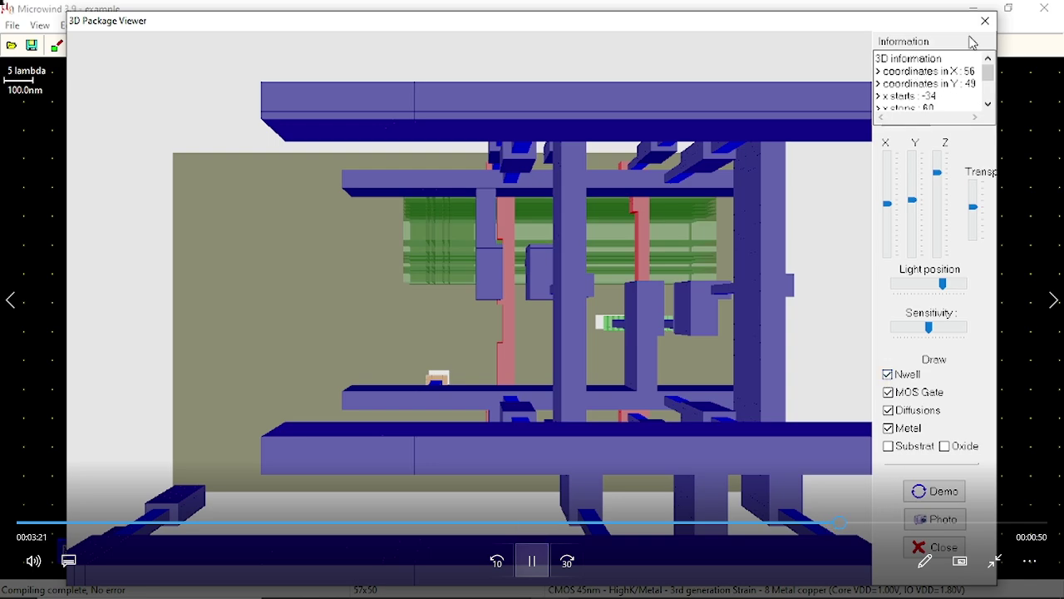
key("space")
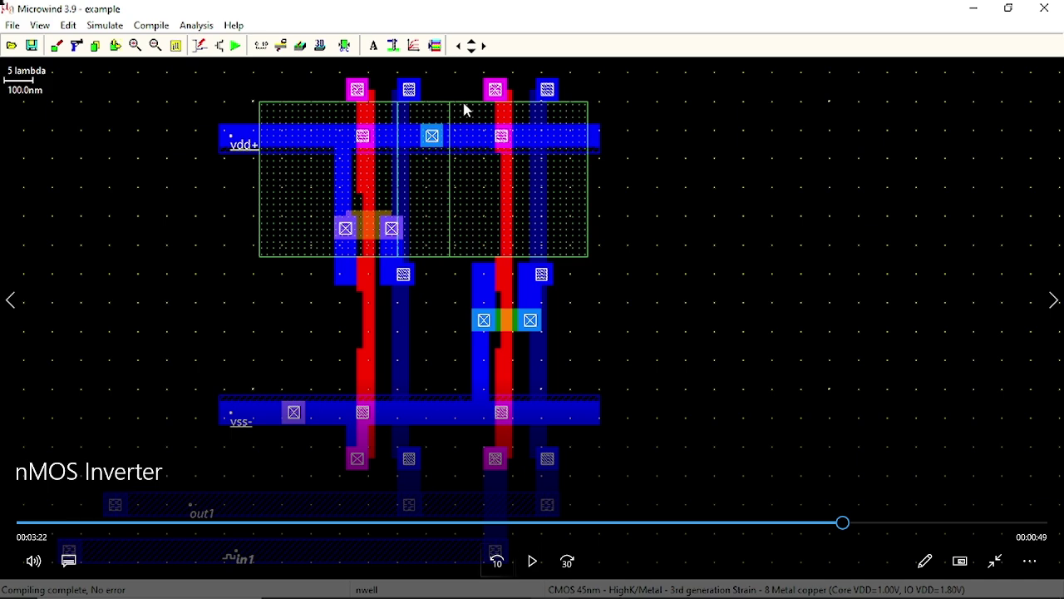
key("space")
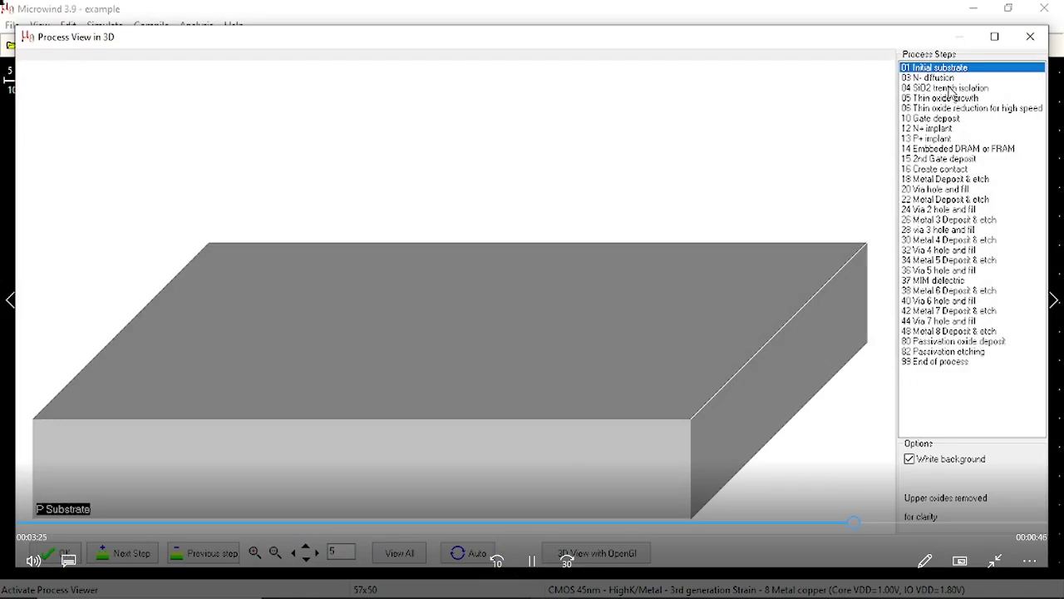
Step: Pause and resume the video at the SiO2 trench isolation process view and again at the Dsch schematic at 04:00
key("space")
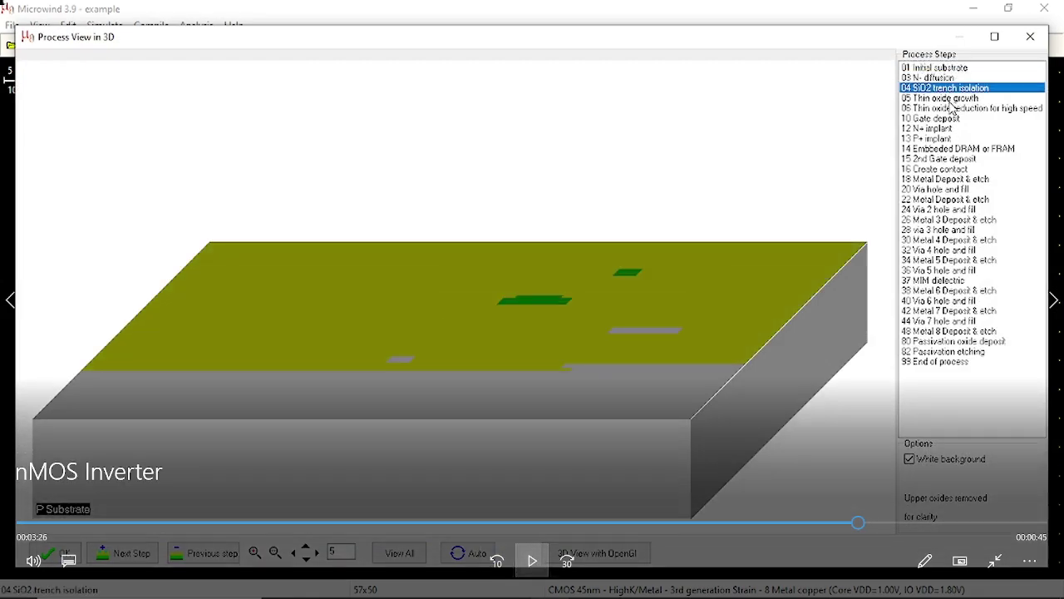
key("space")
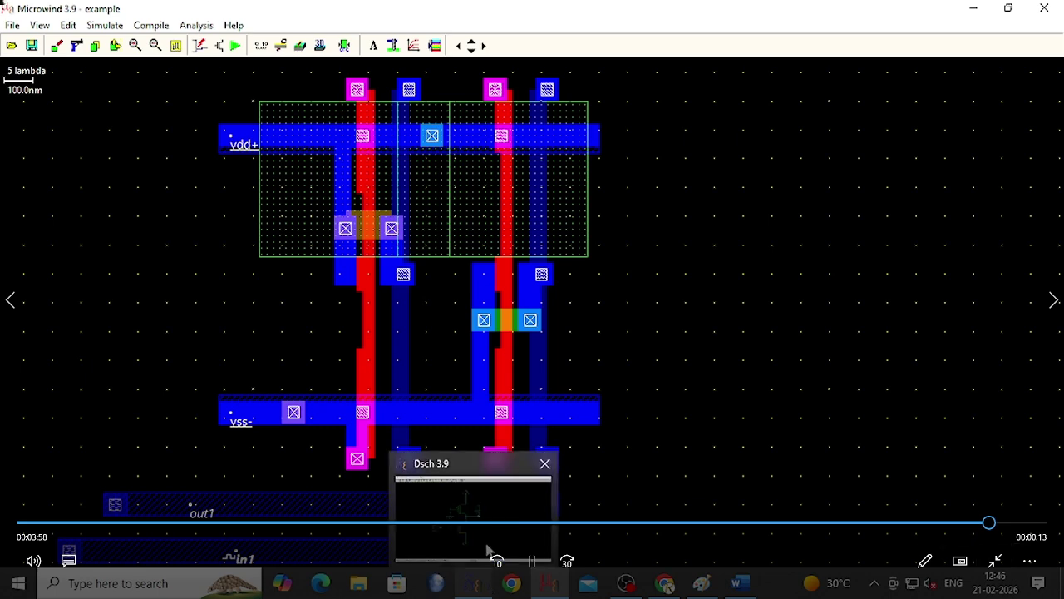
left_click(532, 562)
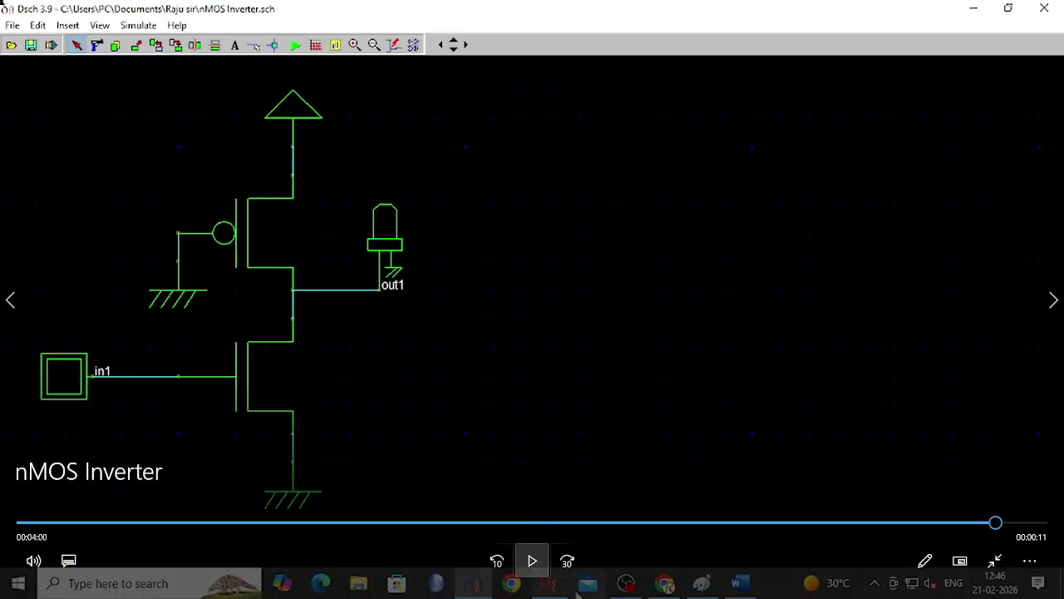
left_click(532, 562)
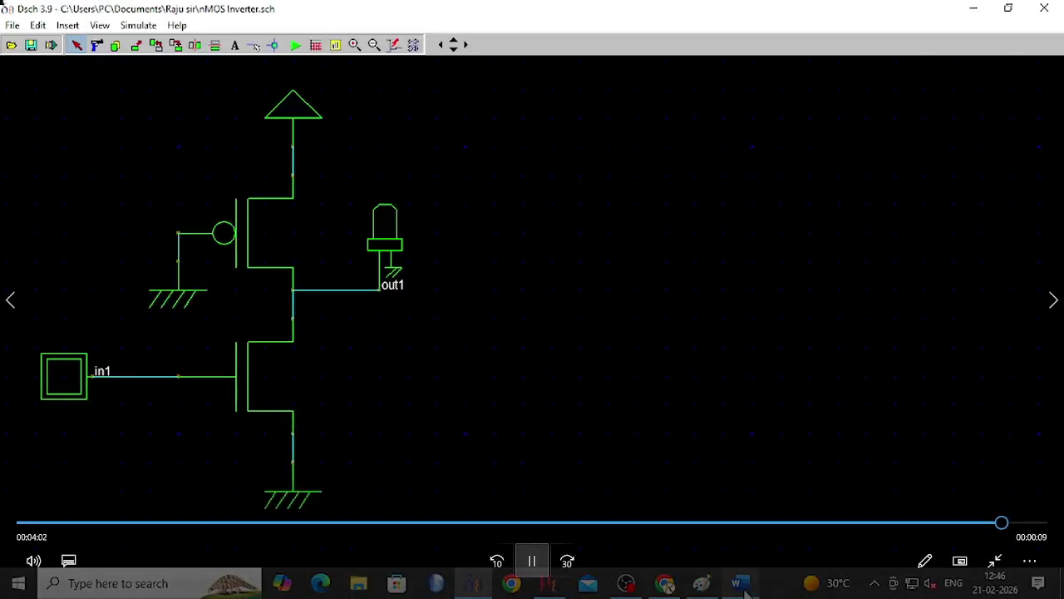